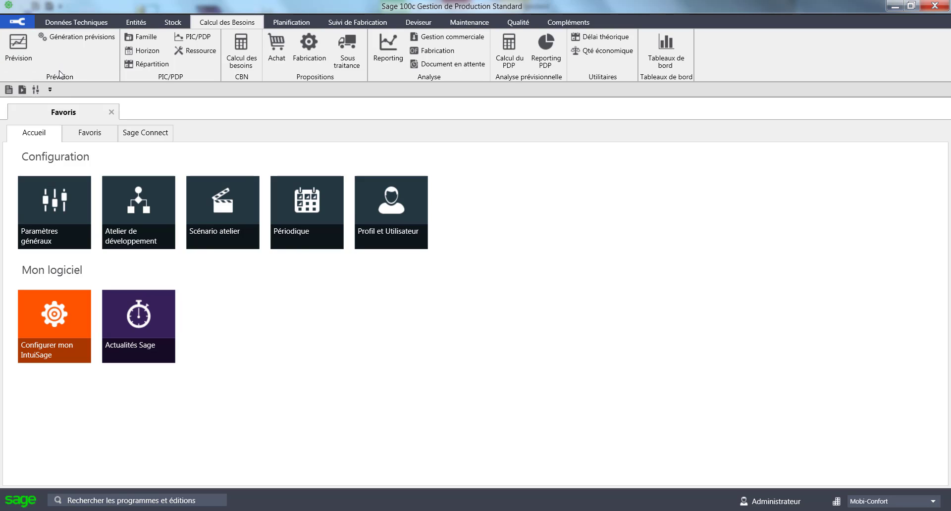
Step: Create a forecast with code 28, description "Nouvelle prévision" and monthly (Mensuelle) management mode
{"action": "left_click", "coordinate": [21, 54]}
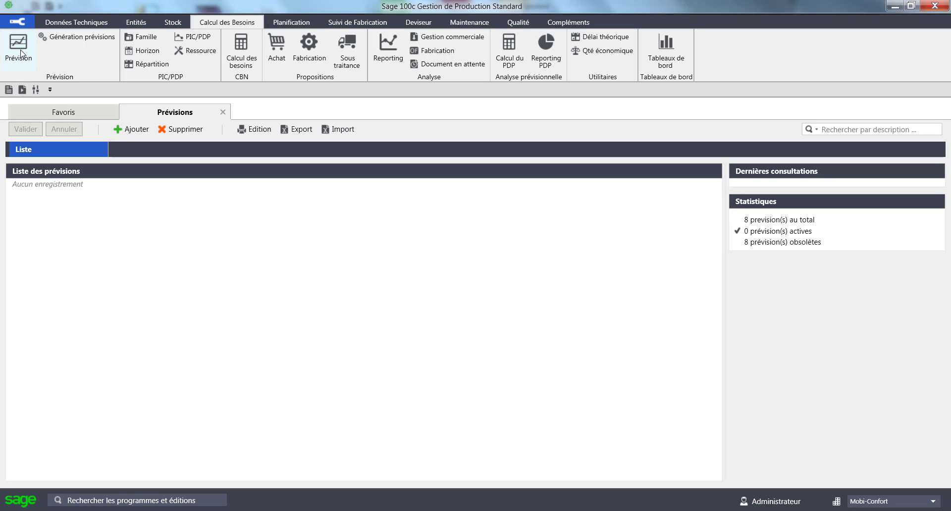
{"action": "left_click", "coordinate": [133, 134]}
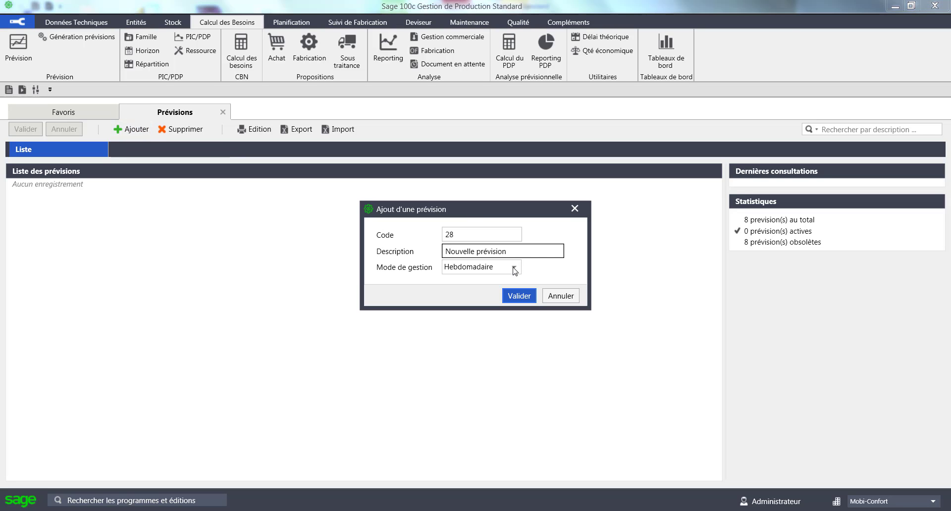
{"action": "left_click", "coordinate": [517, 270]}
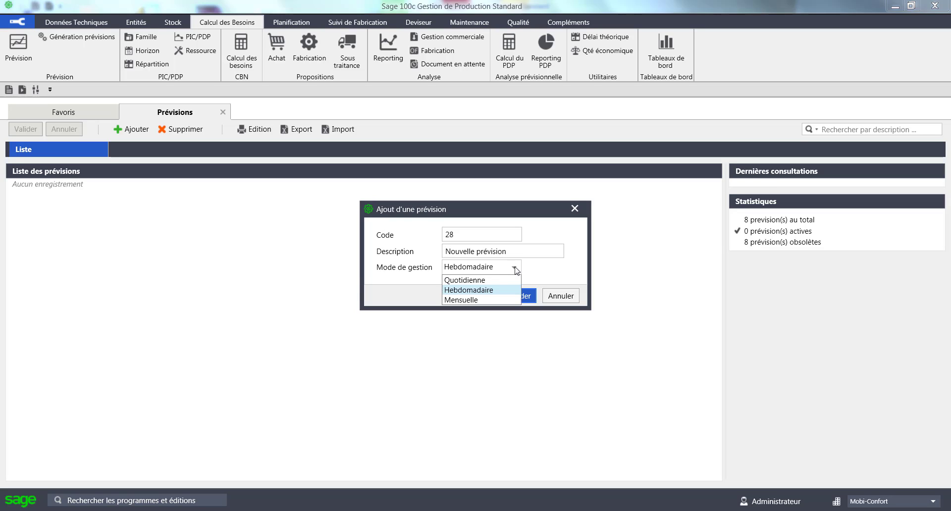
{"action": "left_click", "coordinate": [488, 300]}
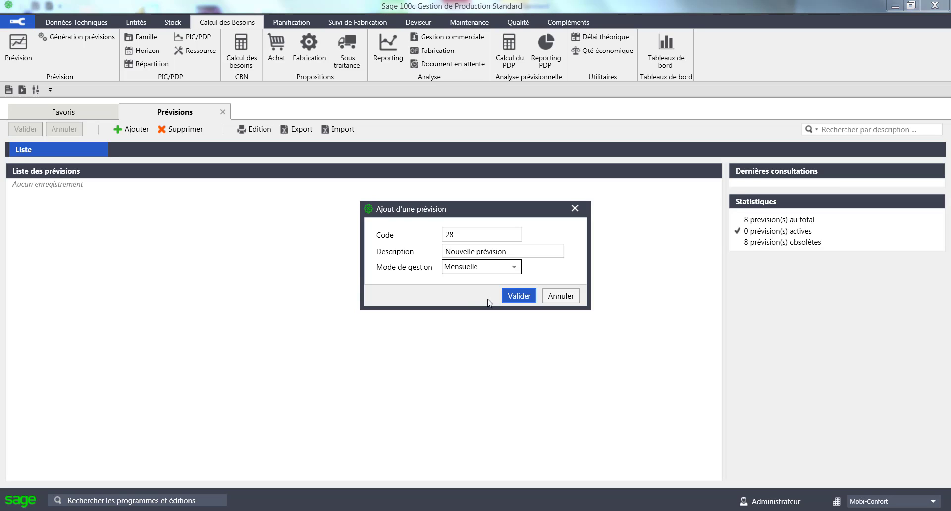
{"action": "left_click", "coordinate": [517, 296]}
Step: Add the article CHAISE to the new forecast's details
{"action": "left_click", "coordinate": [30, 212]}
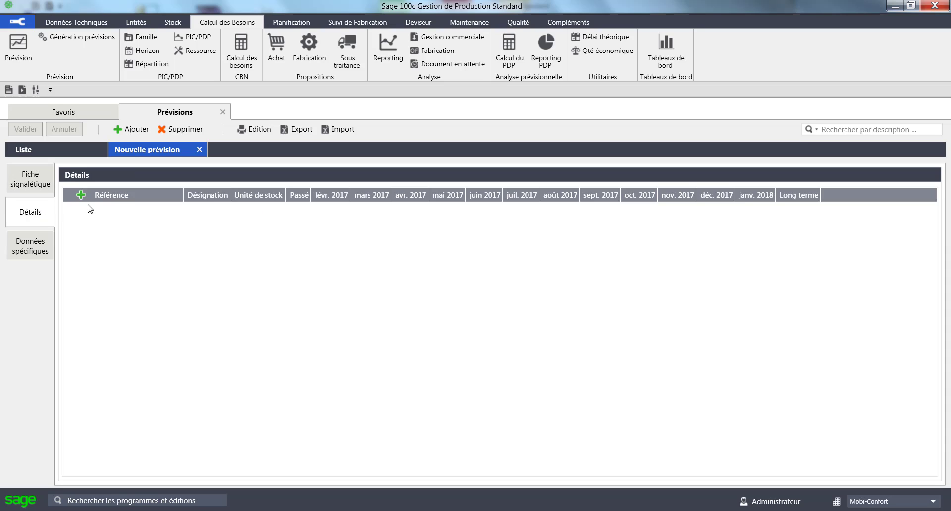
{"action": "left_click", "coordinate": [81, 195]}
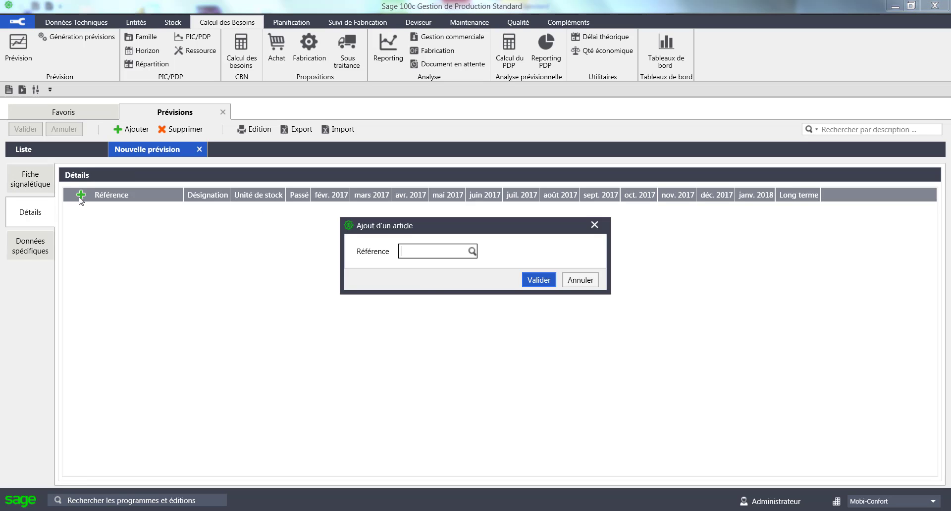
{"action": "left_click", "coordinate": [472, 252]}
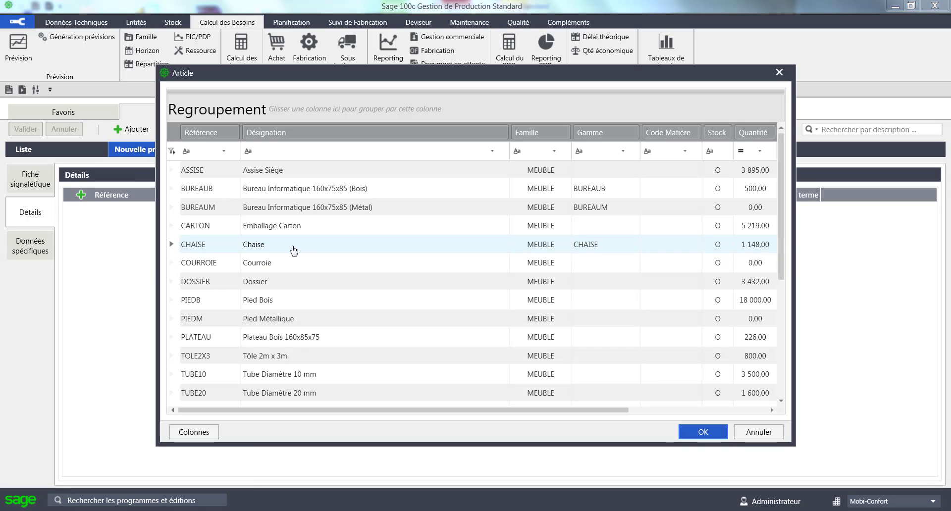
{"action": "left_click", "coordinate": [689, 434]}
{"action": "left_click", "coordinate": [539, 280]}
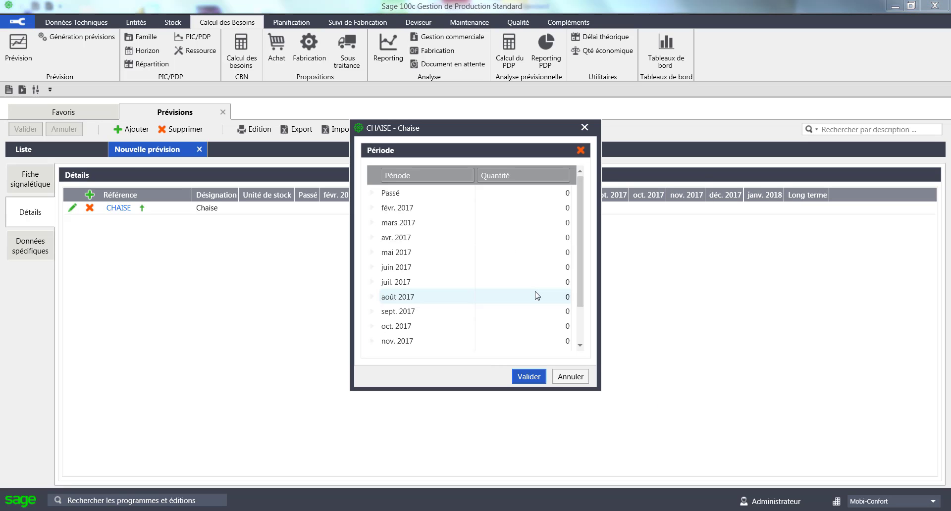
Step: Enter forecast quantities for CHAISE of 44 in May 2017, 44 in July 2017 and 4444 in August 2017, and validate them
{"action": "left_click", "coordinate": [543, 253]}
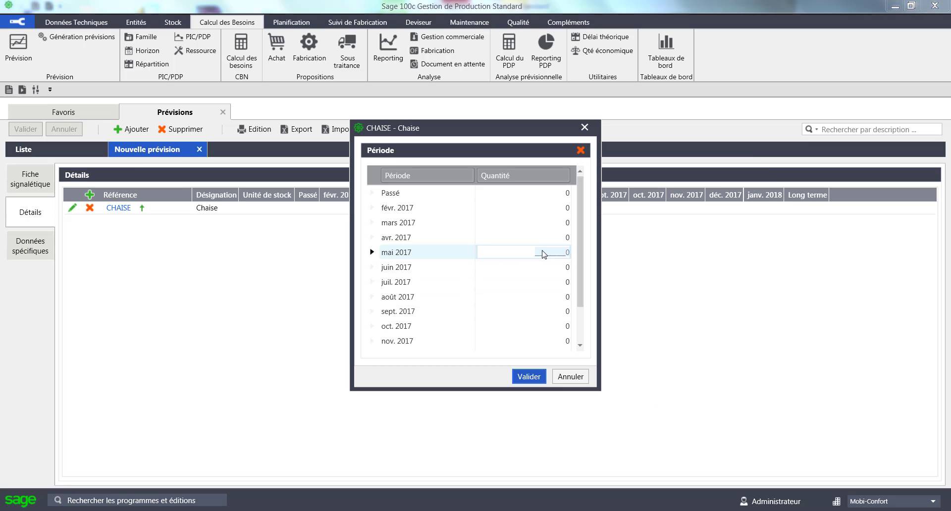
{"action": "type", "text": "44"}
{"action": "left_click", "coordinate": [542, 282]}
{"action": "type", "text": "44"}
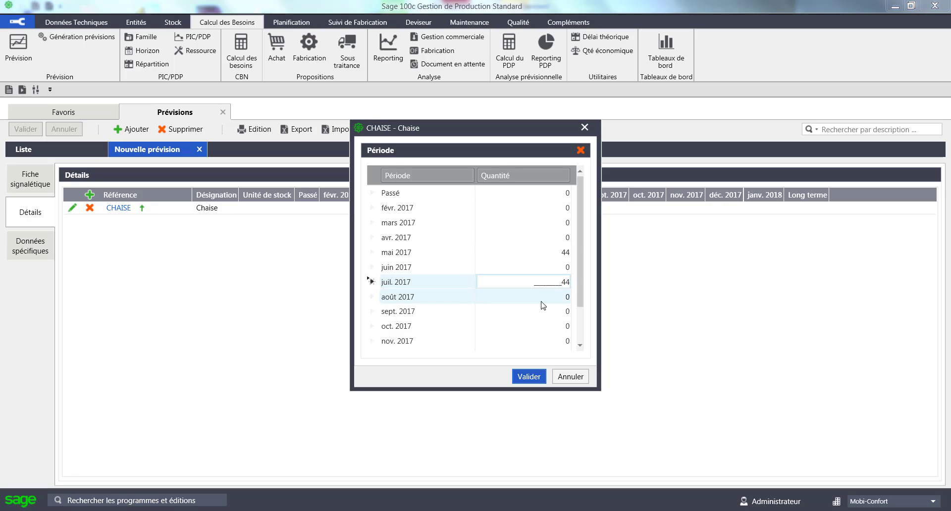
{"action": "left_click", "coordinate": [542, 302]}
{"action": "type", "text": "4444"}
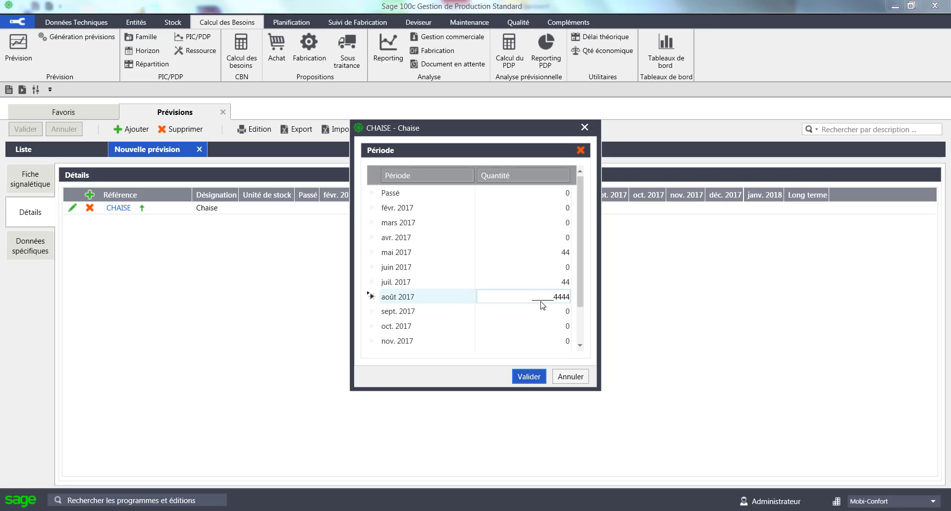
{"action": "left_click", "coordinate": [529, 378]}
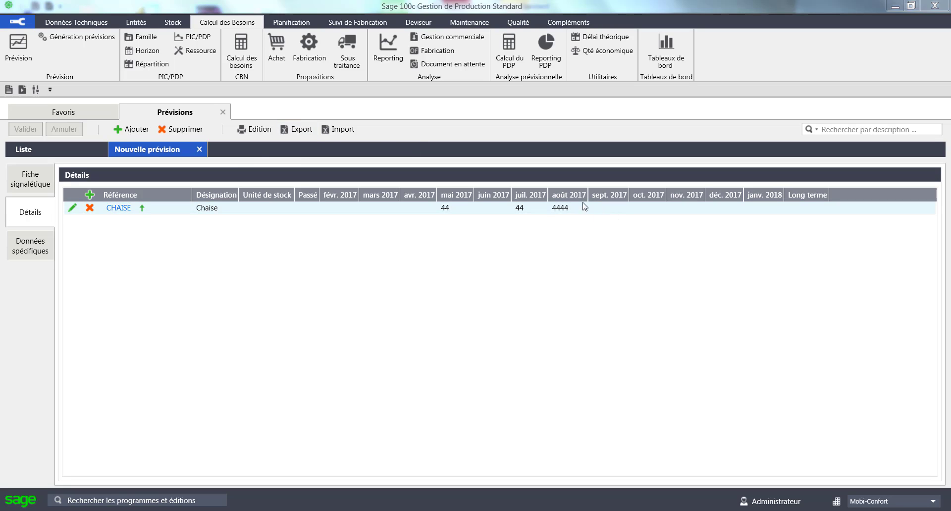
Step: Start an automatic forecast generation and add the articles CHAISE and BUREAUM to it
{"action": "left_click", "coordinate": [89, 39]}
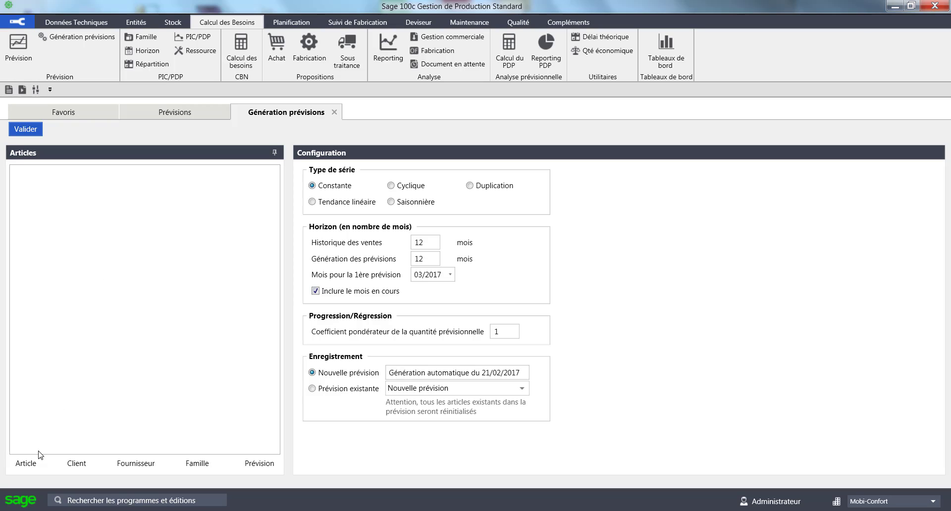
{"action": "left_click", "coordinate": [27, 465]}
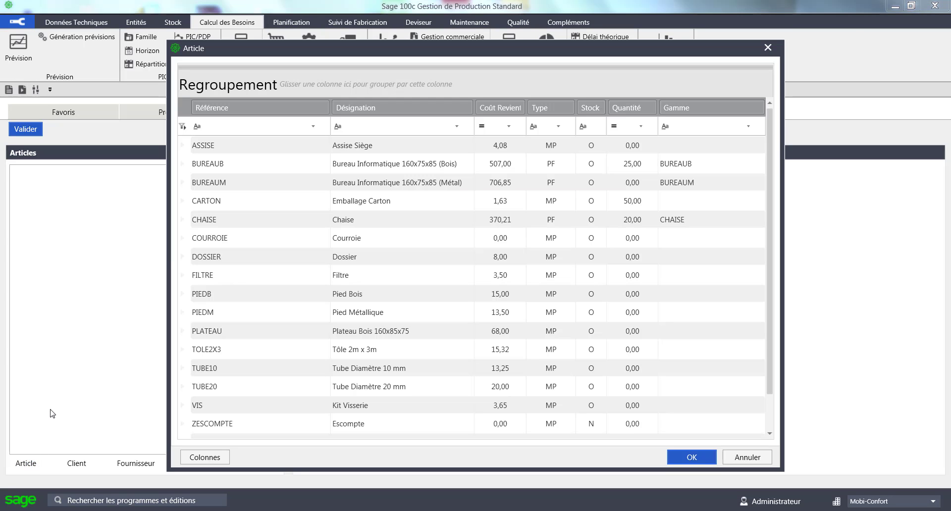
{"action": "left_click", "coordinate": [250, 188], "text": "ctrl"}
{"action": "left_click", "coordinate": [692, 459]}
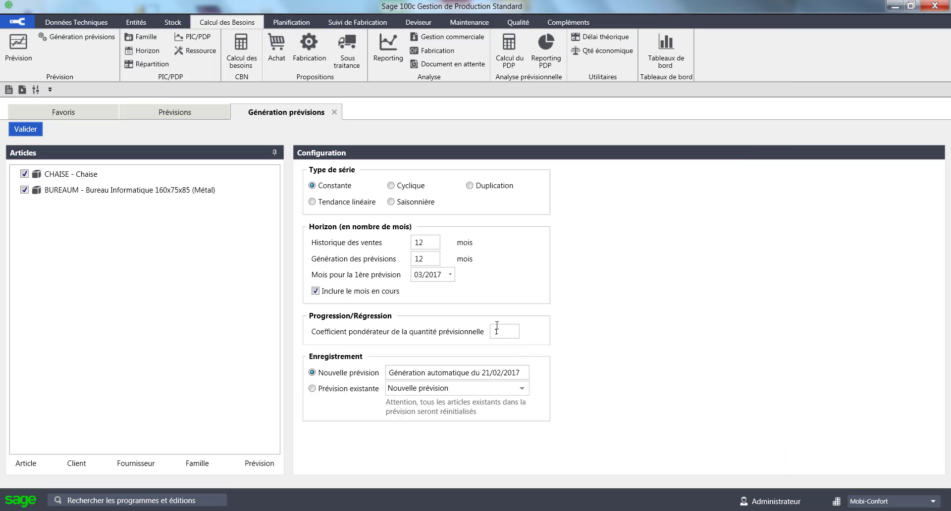
Step: Generate a new forecast with the Duplication series type, 12 months of sales history, 12 forecast months starting 02/2017 and coefficient 1
{"action": "left_click", "coordinate": [435, 244]}
{"action": "left_click_drag", "start_coordinate": [435, 259], "coordinate": [412, 259]}
{"action": "left_click", "coordinate": [470, 186]}
{"action": "left_click", "coordinate": [511, 333]}
{"action": "left_click", "coordinate": [28, 128]}
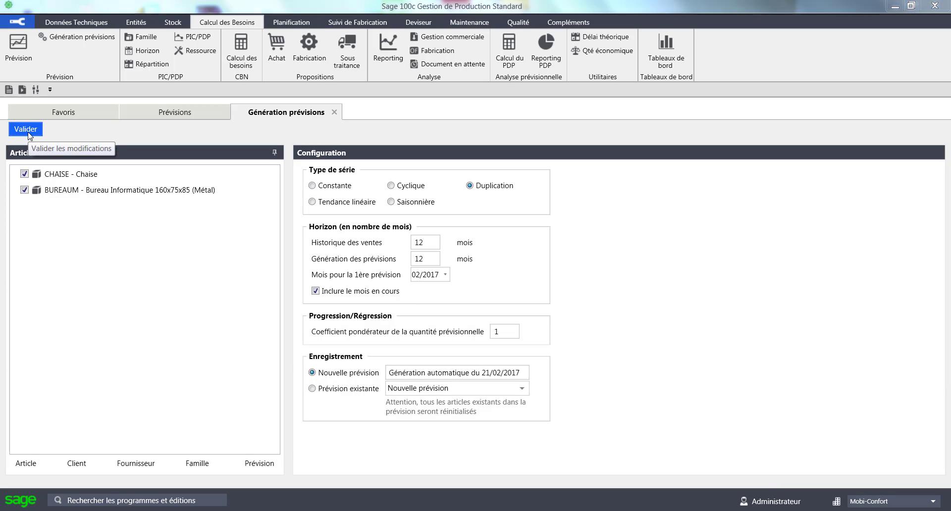
Step: Check the monthly quantities in the details of the automatically generated forecast, and close the forecasts
{"action": "left_click", "coordinate": [149, 117]}
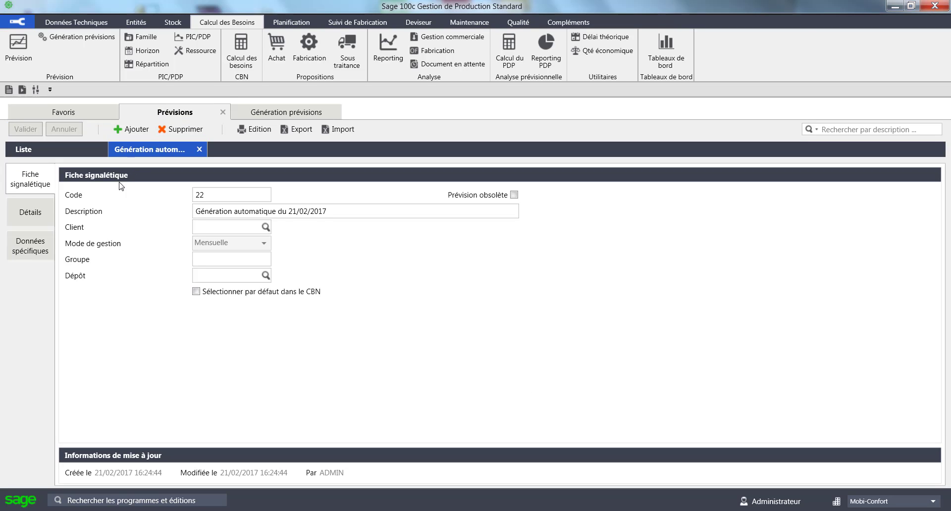
{"action": "left_click", "coordinate": [40, 217]}
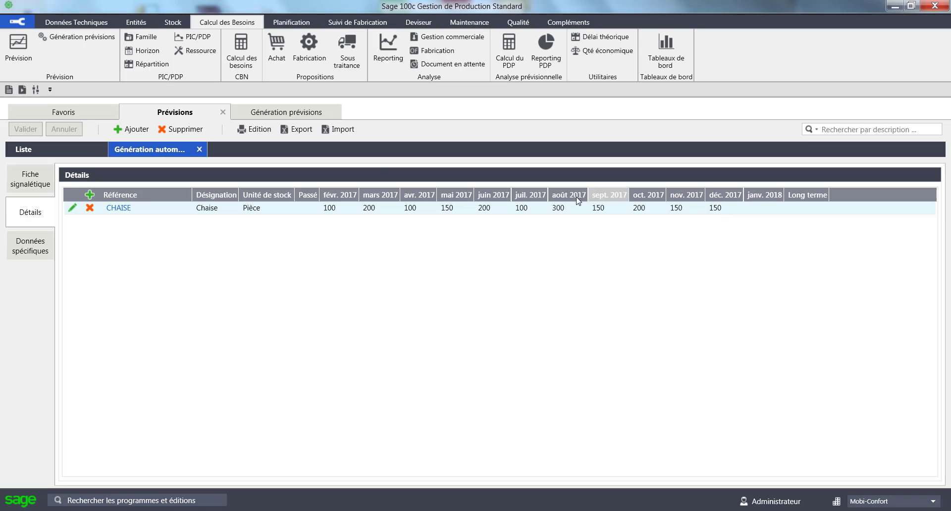
{"action": "left_click", "coordinate": [223, 113]}
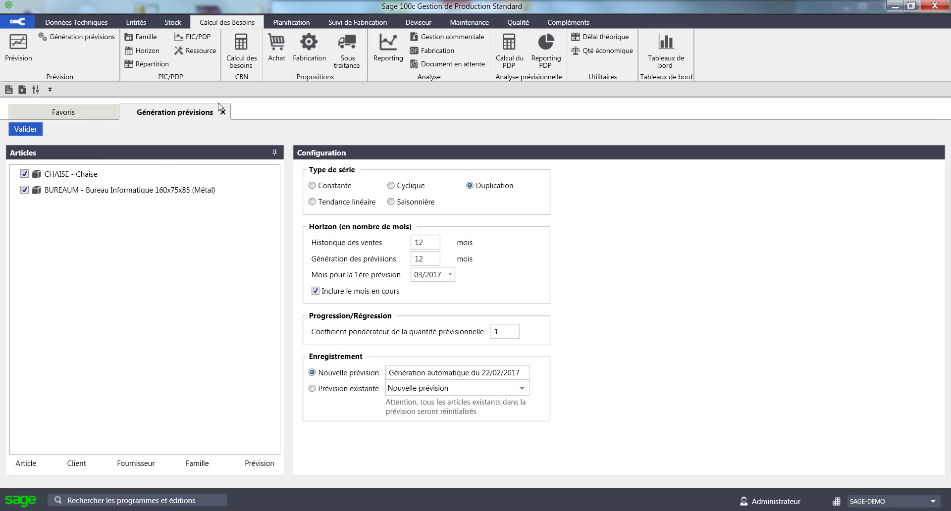
Step: Review the closure calendar of the supplier ETS DEBOIS, including the July and August 2017 closing days, and close the supplier record
{"action": "left_click", "coordinate": [143, 24]}
{"action": "left_click", "coordinate": [254, 45]}
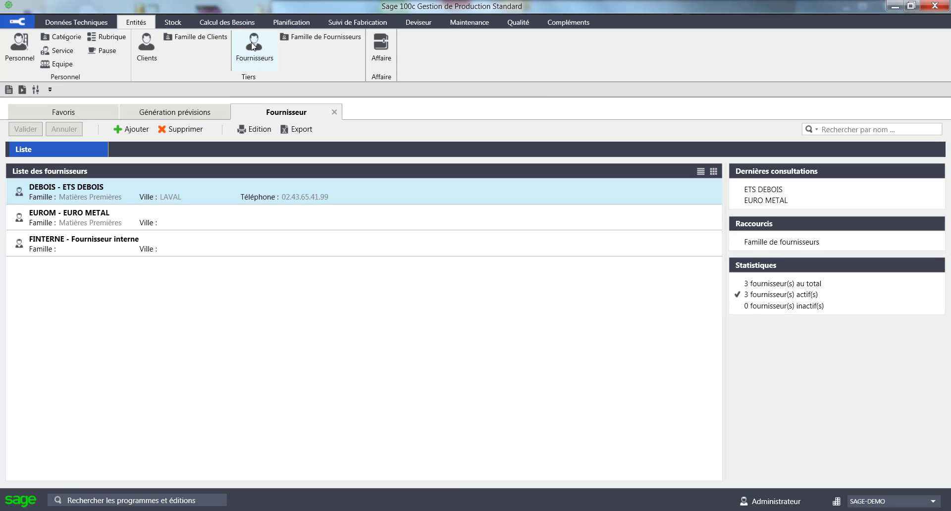
{"action": "double_click", "coordinate": [99, 186]}
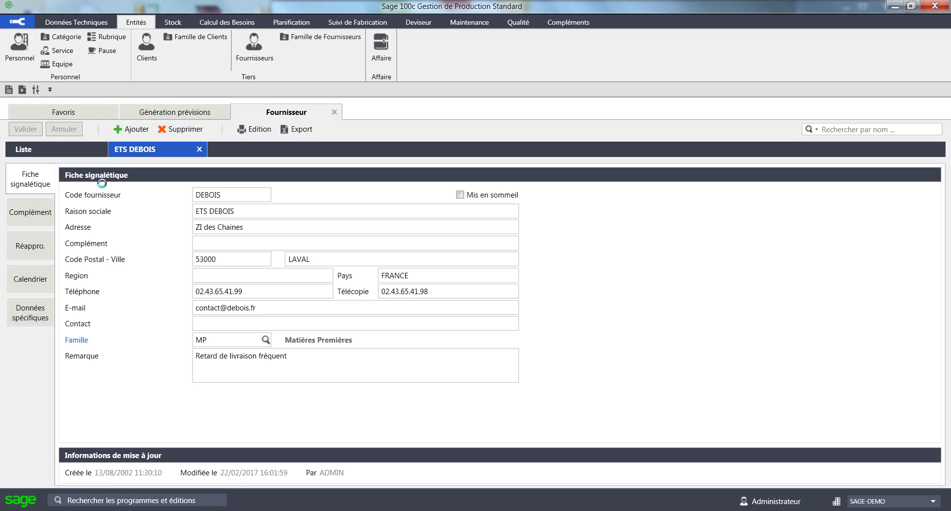
{"action": "left_click", "coordinate": [25, 278]}
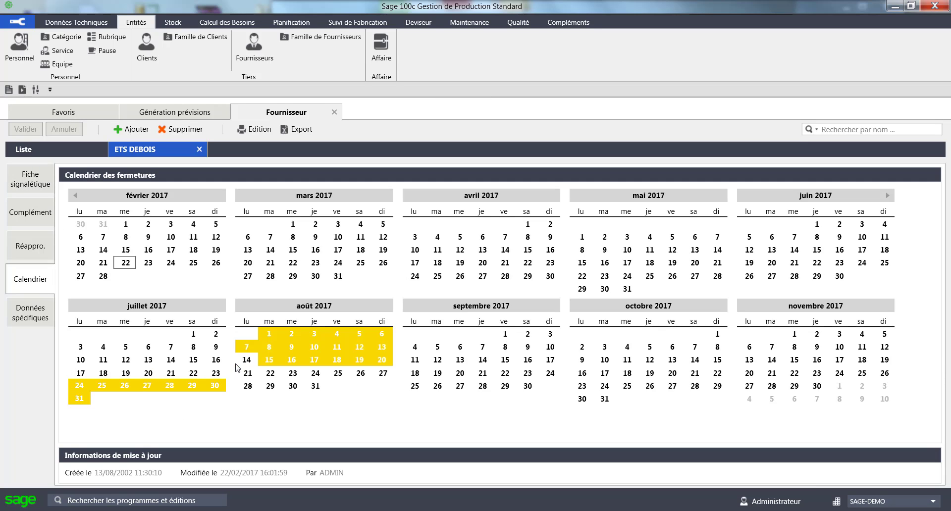
{"action": "left_click", "coordinate": [386, 360]}
{"action": "left_click", "coordinate": [388, 361]}
{"action": "left_click", "coordinate": [334, 112]}
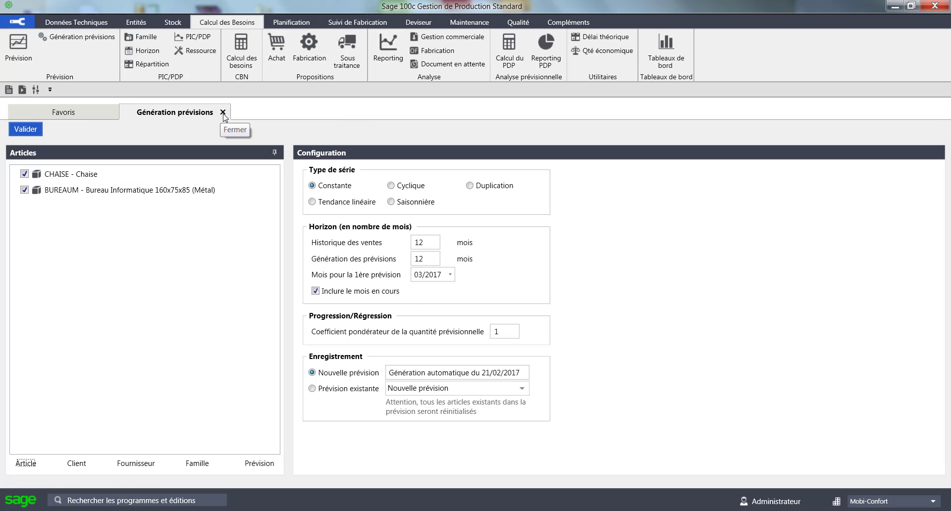
Step: Close the forecast generation and run the CBN requirements calculation without including the order forecasts
{"action": "left_click", "coordinate": [223, 112]}
{"action": "left_click", "coordinate": [250, 52]}
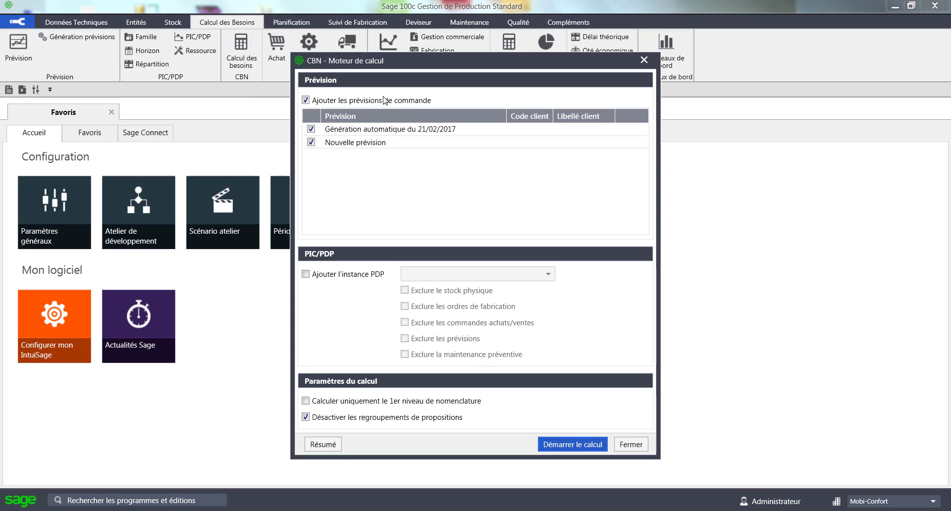
{"action": "left_click", "coordinate": [306, 100]}
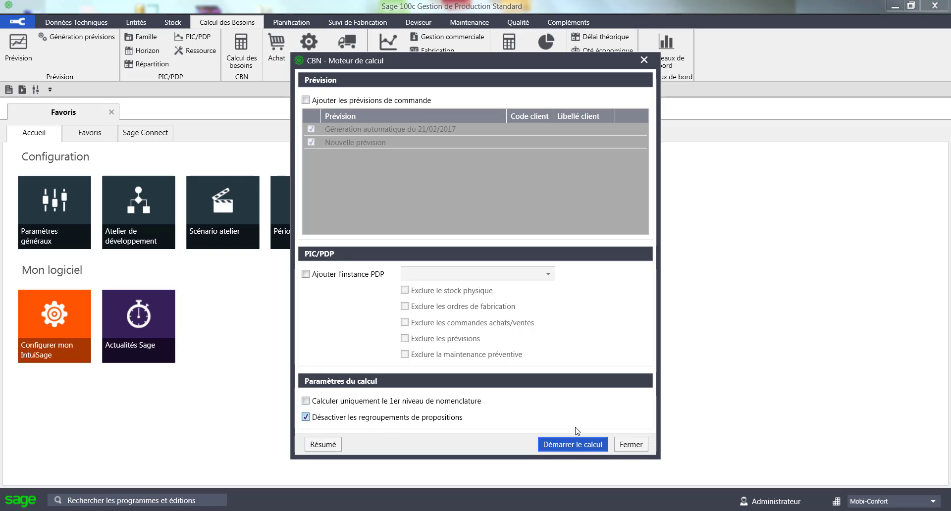
{"action": "left_click", "coordinate": [574, 445]}
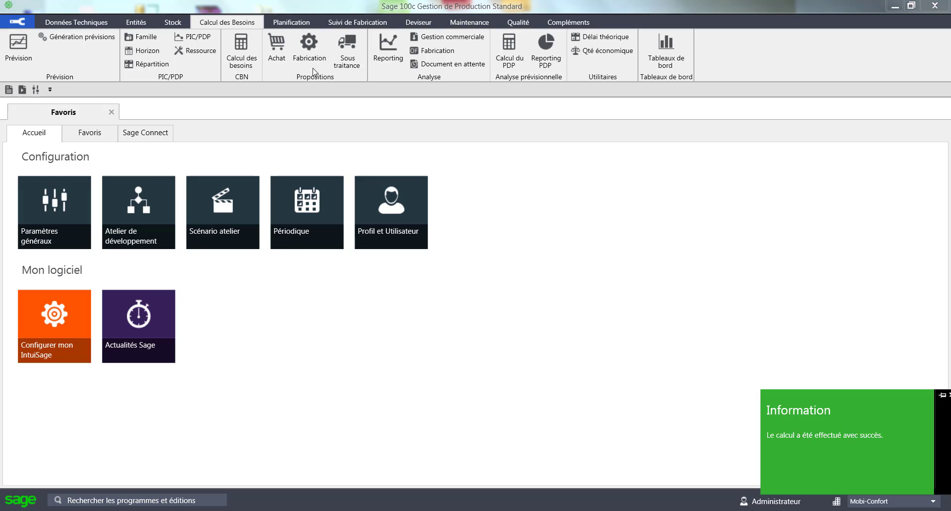
Step: Open the manufacturing order proposals and display the details of the BUREAUM proposal for delivery on 16/03/2017
{"action": "left_click", "coordinate": [309, 51]}
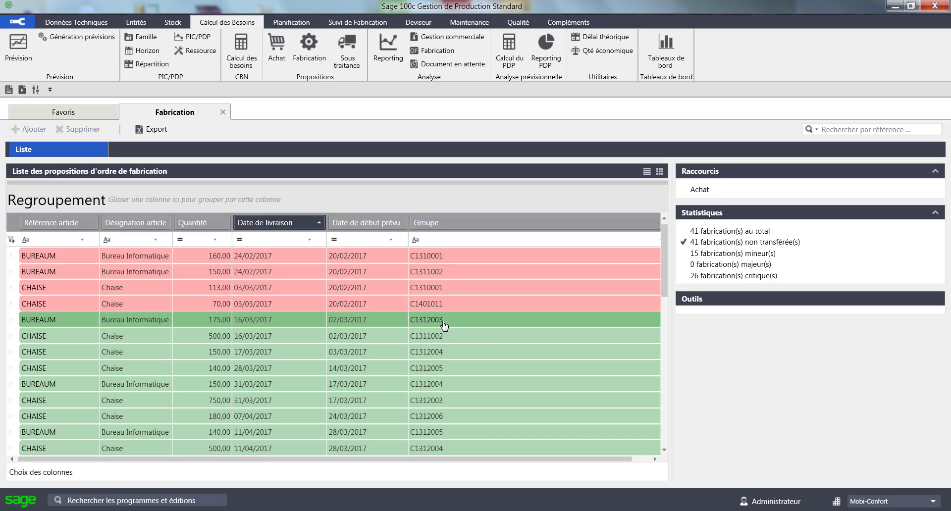
{"action": "left_click", "coordinate": [392, 321]}
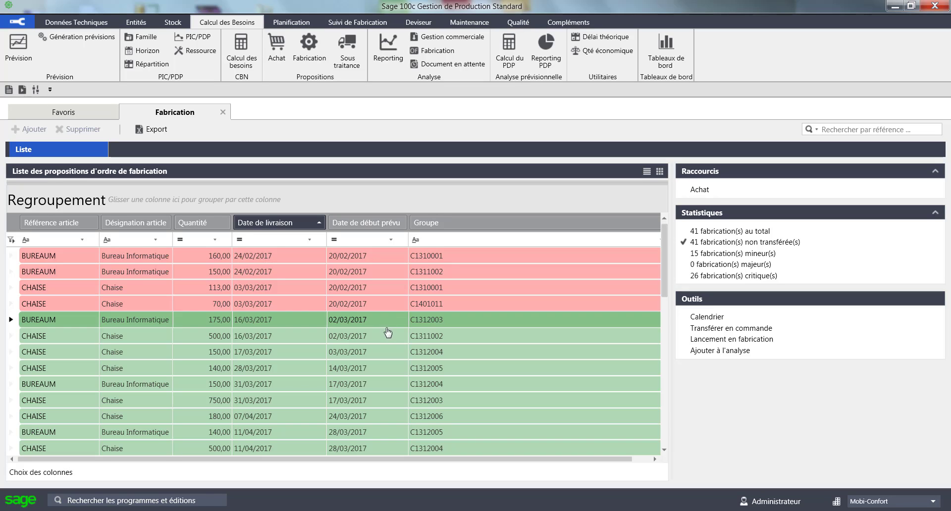
{"action": "left_click", "coordinate": [380, 320]}
{"action": "left_click", "coordinate": [380, 320]}
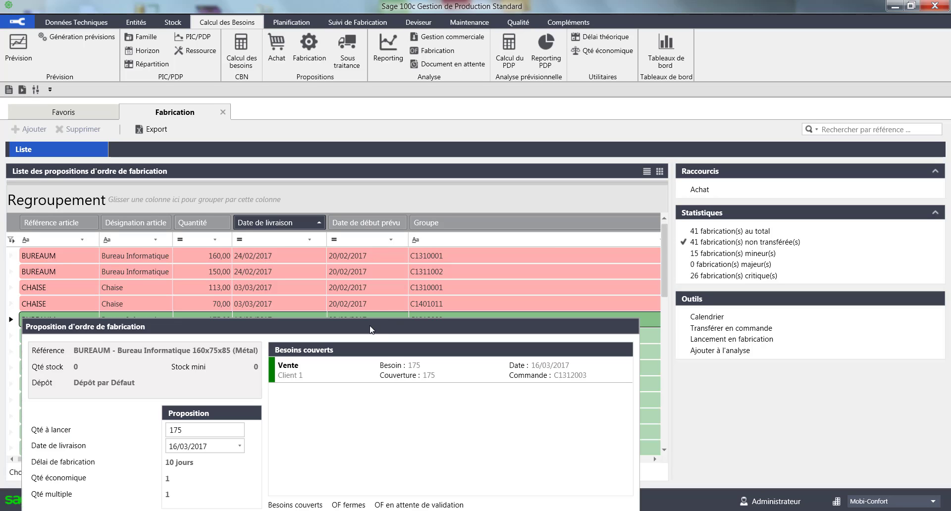
Step: Examine the editable launch quantity and delivery date of the BUREAUM manufacturing proposal, and return to the proposal list
{"action": "left_click", "coordinate": [217, 432]}
{"action": "double_click", "coordinate": [212, 430]}
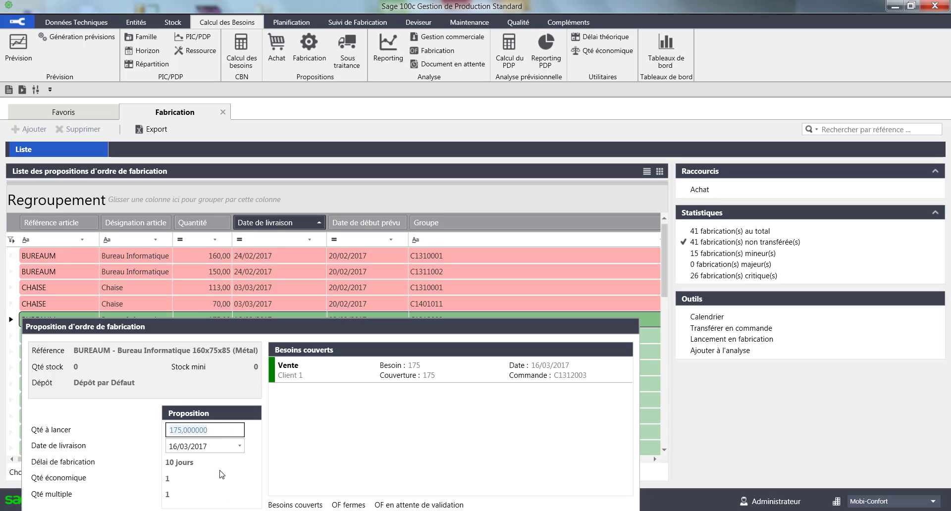
{"action": "left_click", "coordinate": [240, 446]}
{"action": "left_click", "coordinate": [239, 446]}
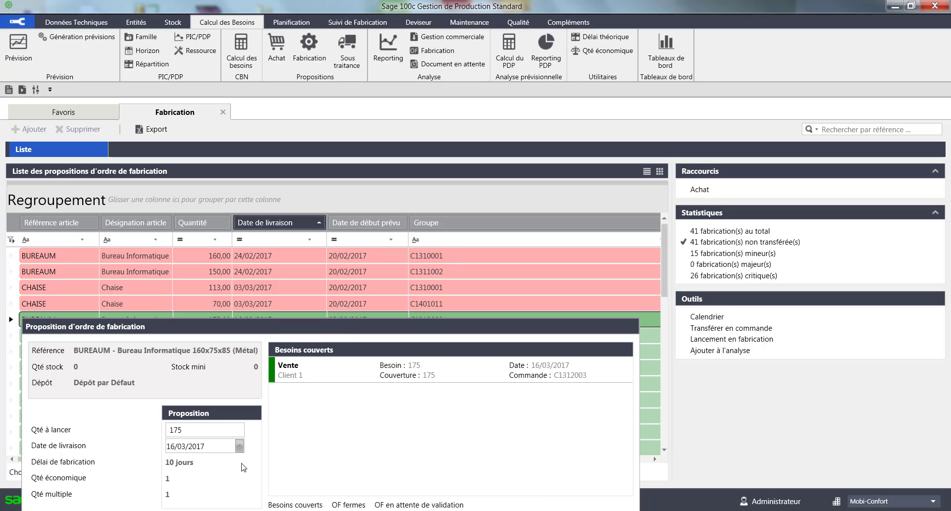
{"action": "key", "text": "Return"}
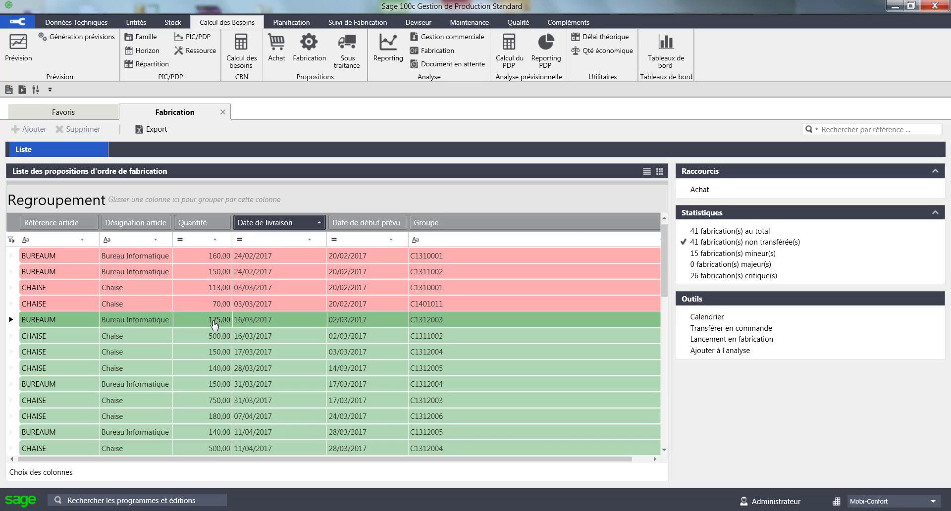
Step: Add the BUREAUM proposal for delivery on 16/03/2017 to the analysis and review its reporting summary table and chart
{"action": "left_click", "coordinate": [293, 323]}
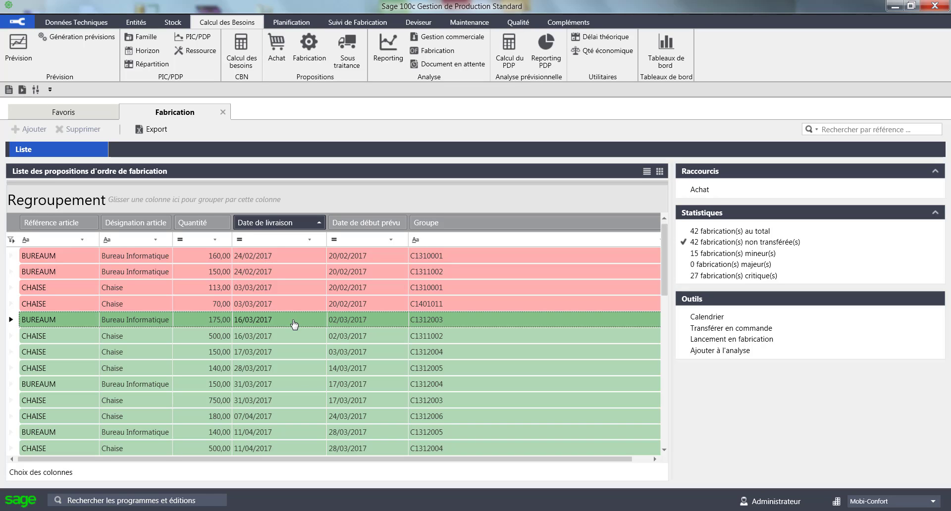
{"action": "left_click", "coordinate": [715, 352]}
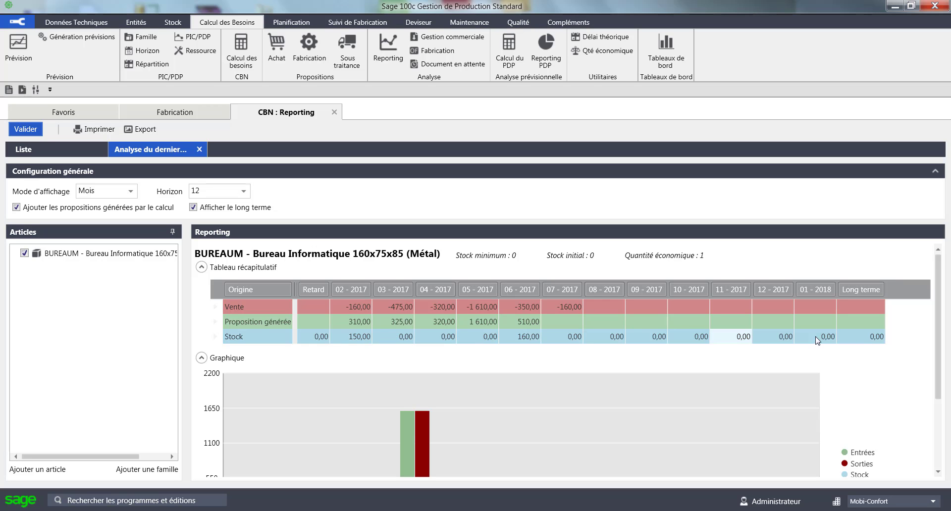
{"action": "scroll", "coordinate": [942, 301], "scroll_direction": "down", "scroll_amount": 3}
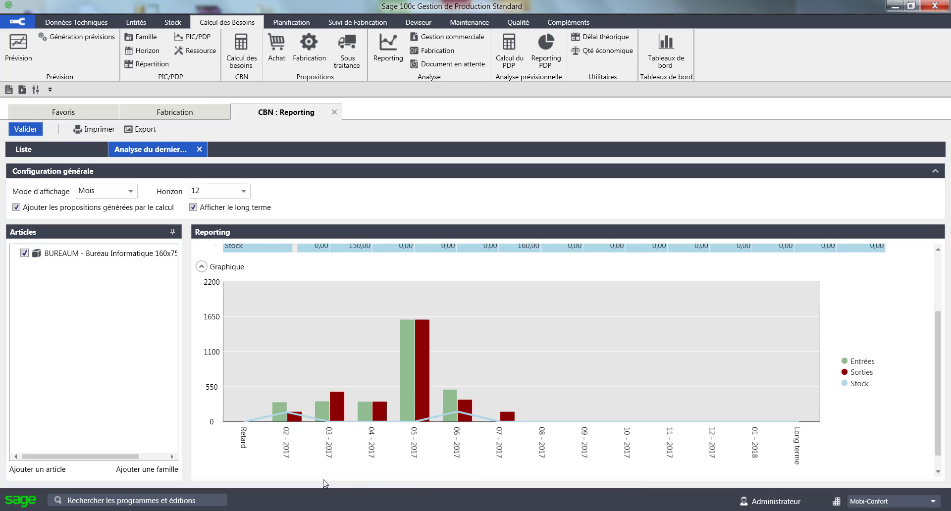
Step: Close the CBN reporting, and launch the BUREAUM proposal for delivery on 16/03/2017 into production before closing the manufacturing proposals
{"action": "mouse_move", "coordinate": [421, 396]}
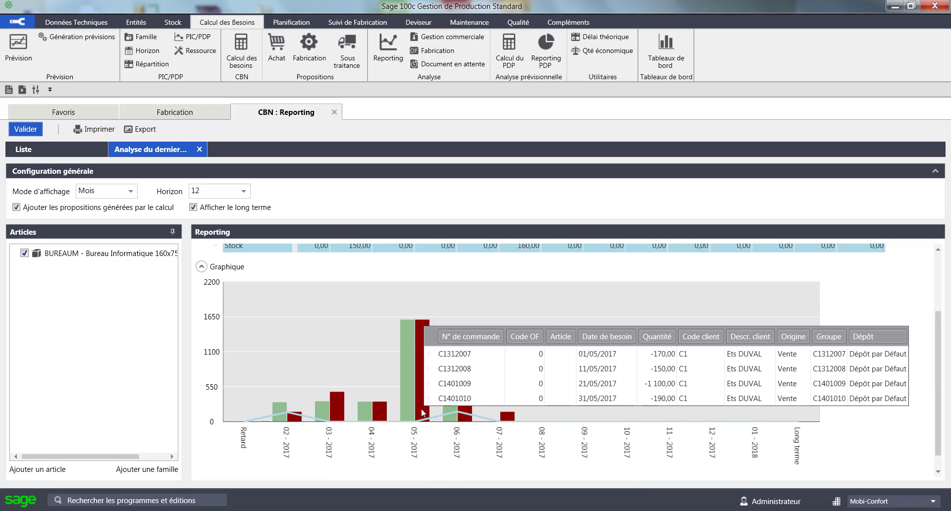
{"action": "left_click", "coordinate": [333, 113]}
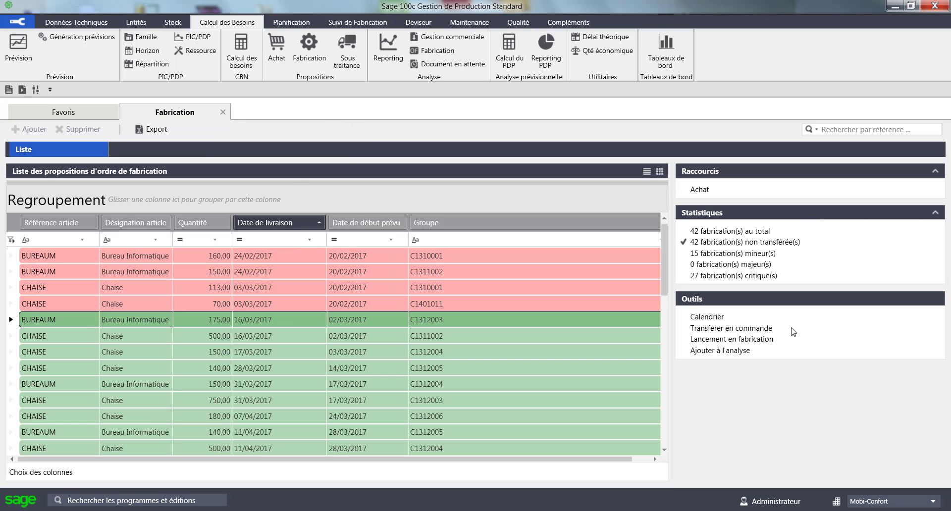
{"action": "left_click", "coordinate": [742, 340]}
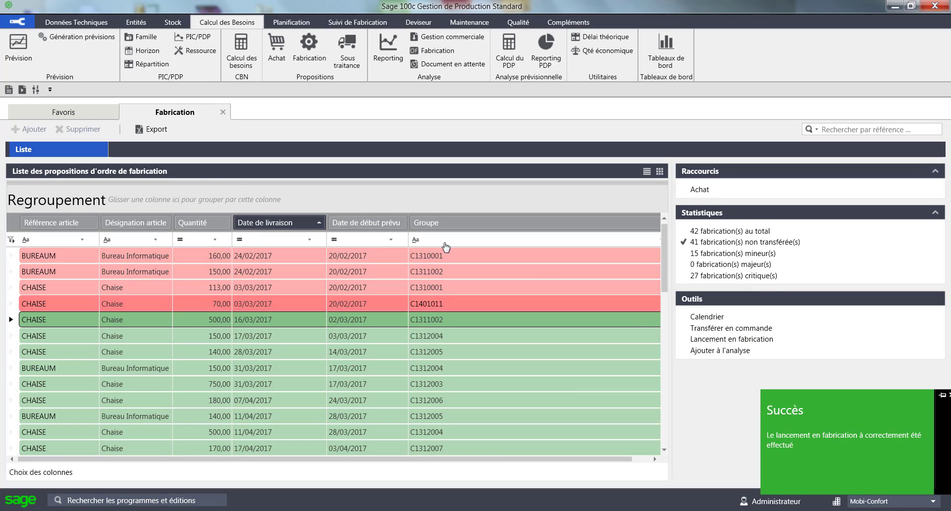
{"action": "left_click", "coordinate": [223, 113]}
Step: Open the purchase proposals and display the details of the ASSISE proposal for delivery on 21/04/2017
{"action": "left_click", "coordinate": [277, 48]}
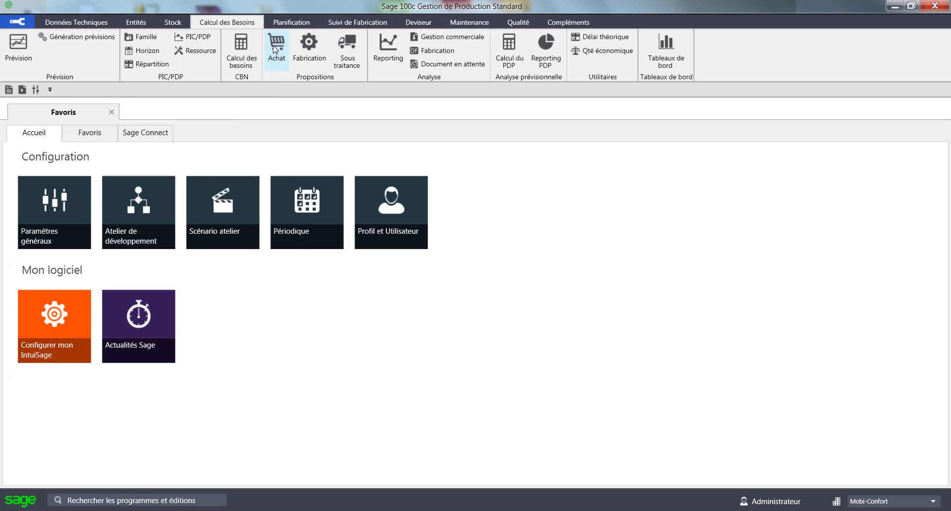
{"action": "left_click", "coordinate": [218, 256]}
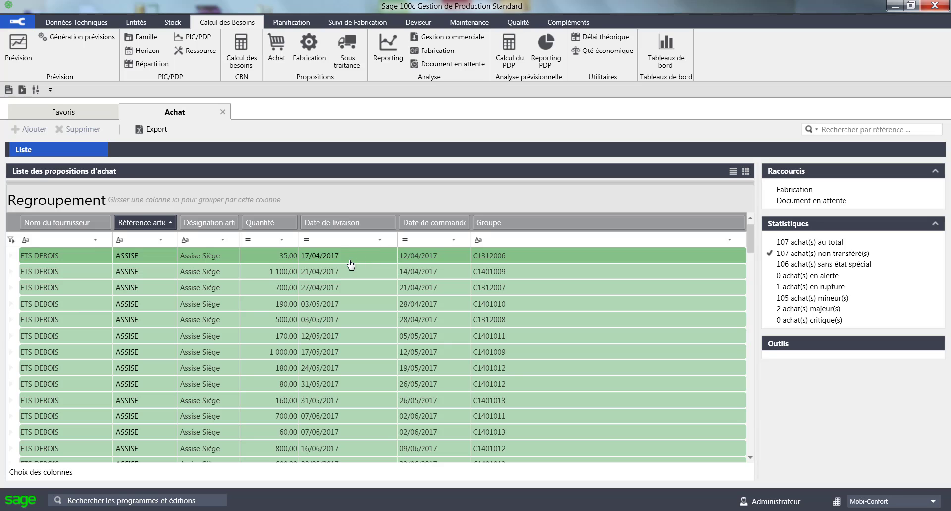
{"action": "scroll", "coordinate": [351, 270], "scroll_direction": "down", "scroll_amount": 12}
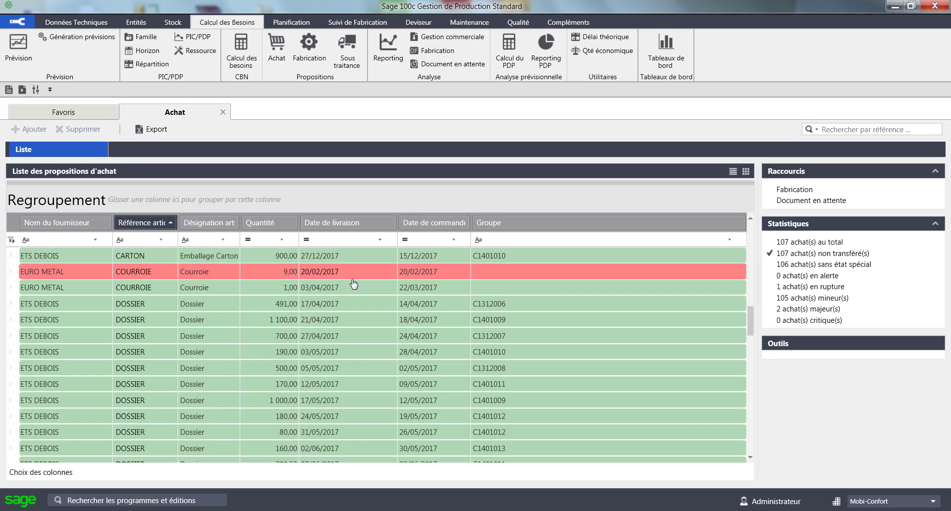
{"action": "scroll", "coordinate": [353, 284], "scroll_direction": "up", "scroll_amount": 12}
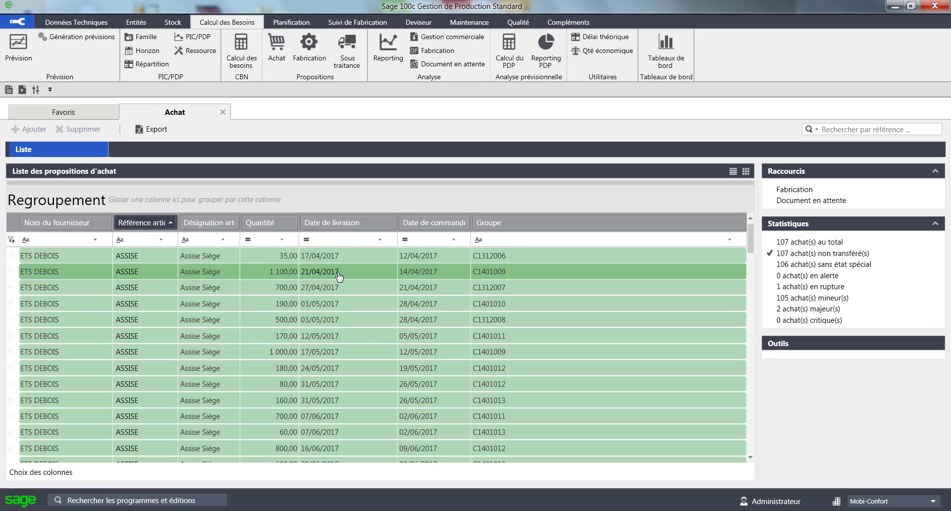
{"action": "double_click", "coordinate": [338, 274]}
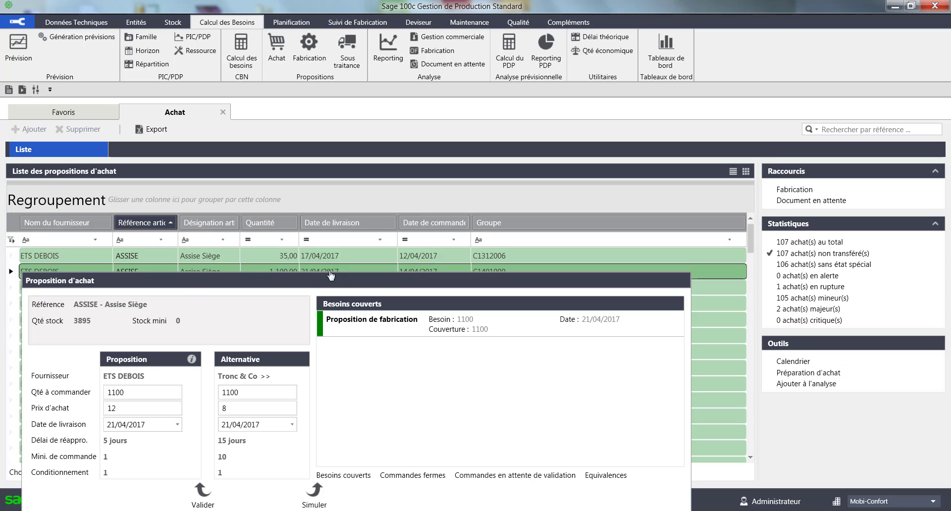
Step: Examine the ASSISE proposal's editable order quantity, purchase price and alternative supplier, and return to the purchase proposal list
{"action": "left_click", "coordinate": [152, 393]}
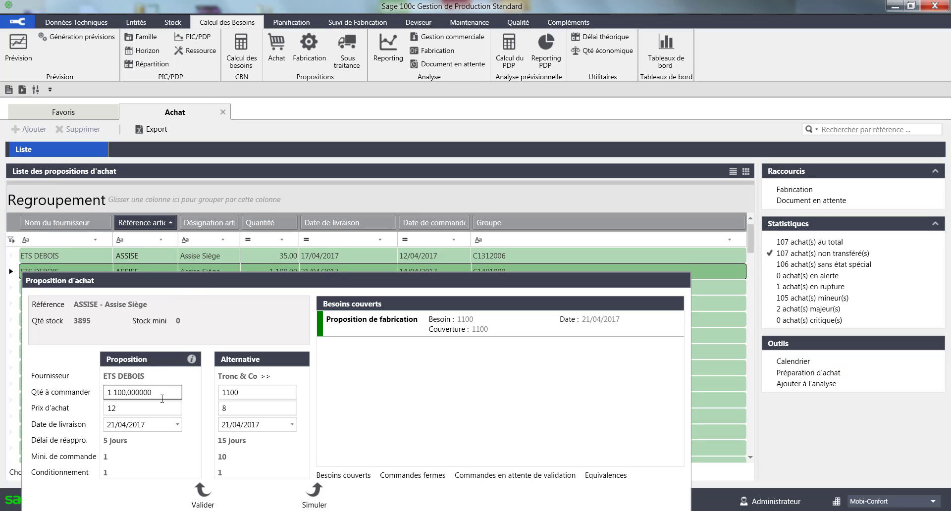
{"action": "left_click", "coordinate": [154, 406]}
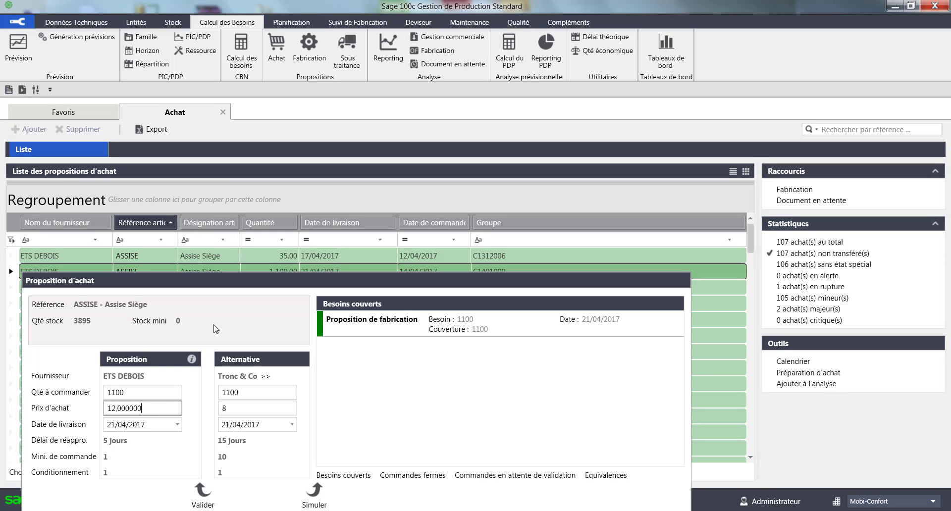
{"action": "left_click", "coordinate": [266, 378]}
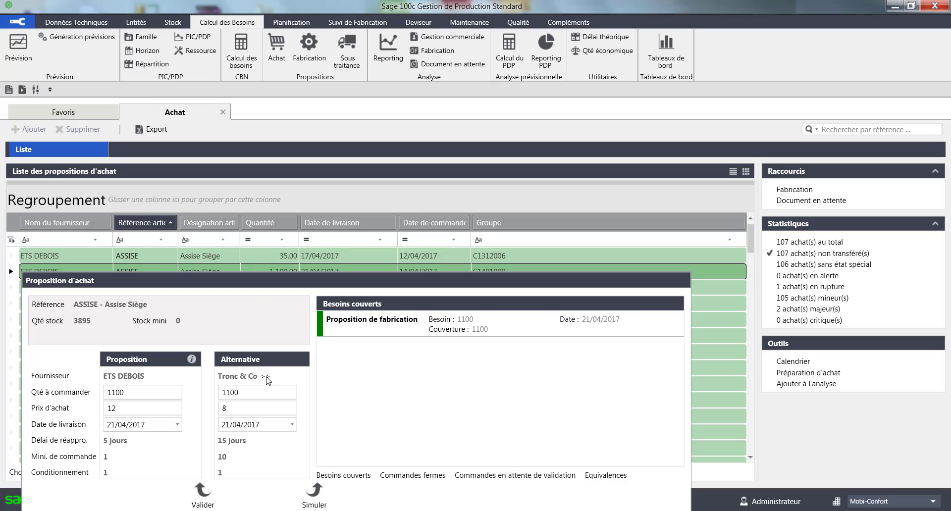
{"action": "left_click", "coordinate": [224, 378]}
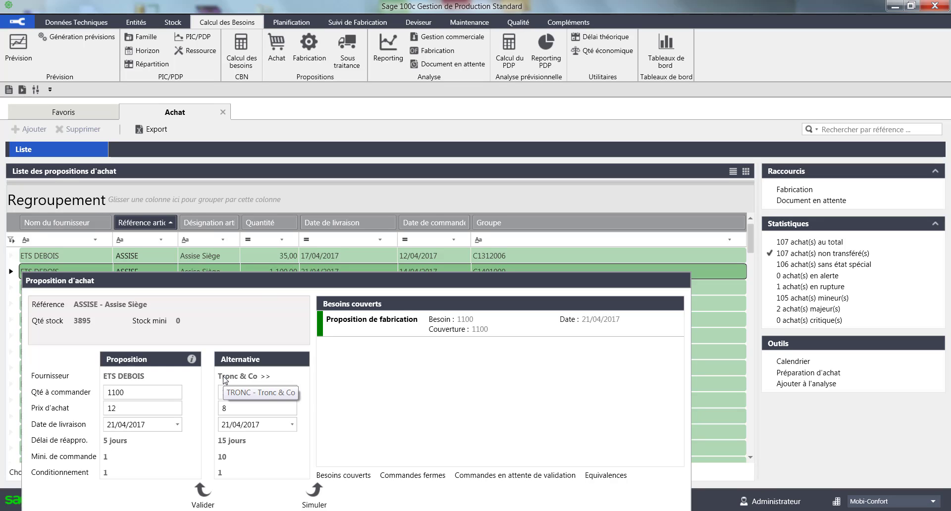
{"action": "left_click", "coordinate": [223, 378]}
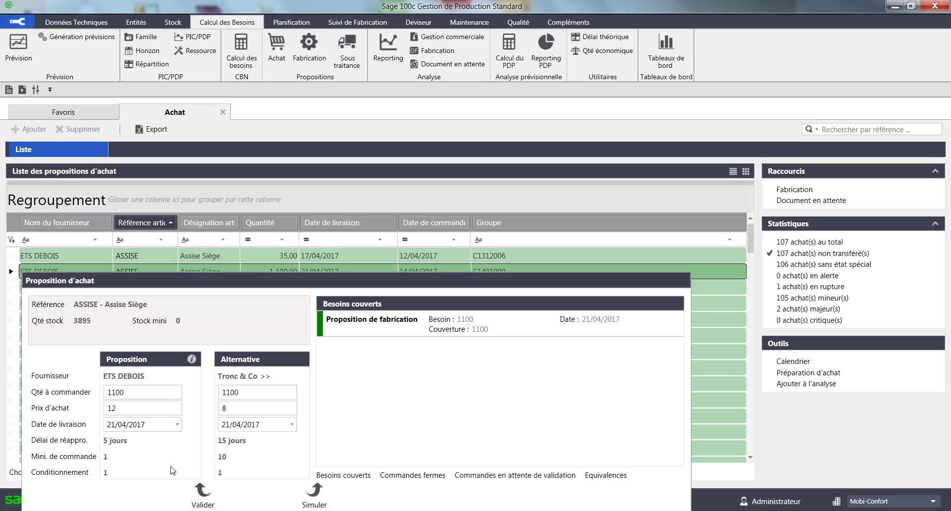
{"action": "key", "text": "Escape"}
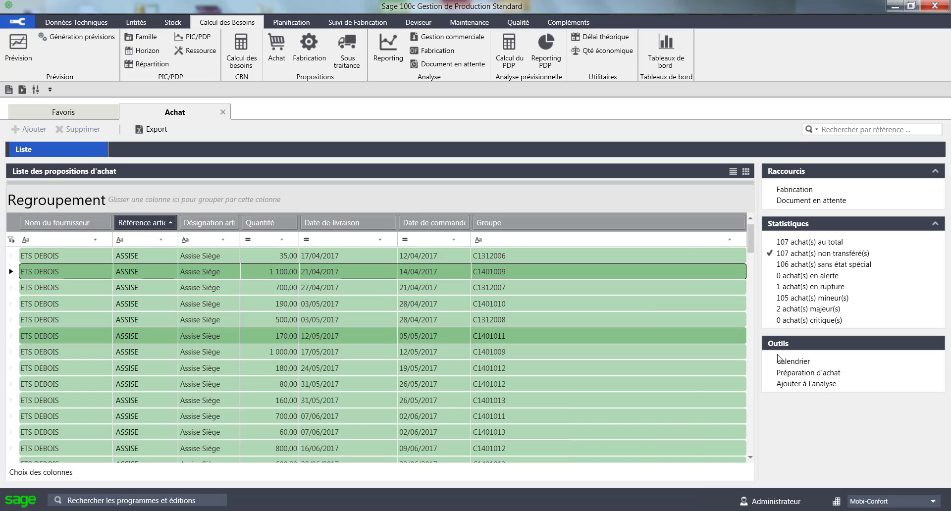
Step: Run the purchase preparation for the ASSISE proposal for delivery on 21/04/2017 and close the purchase proposals
{"action": "left_click", "coordinate": [803, 384]}
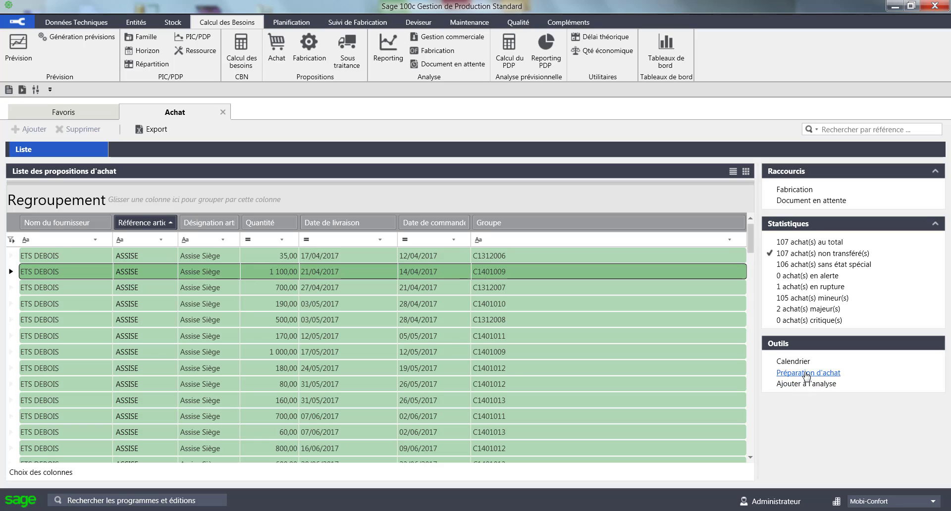
{"action": "left_click", "coordinate": [803, 373]}
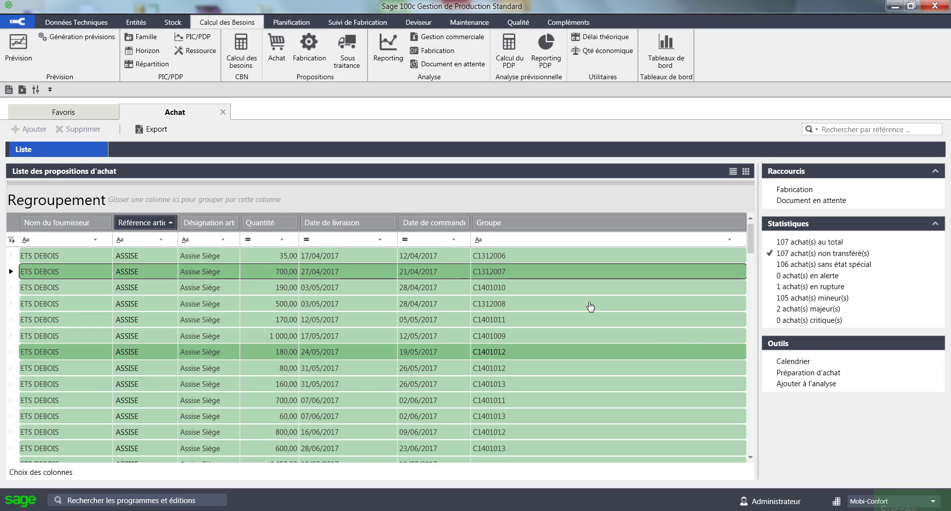
{"action": "left_click", "coordinate": [223, 112]}
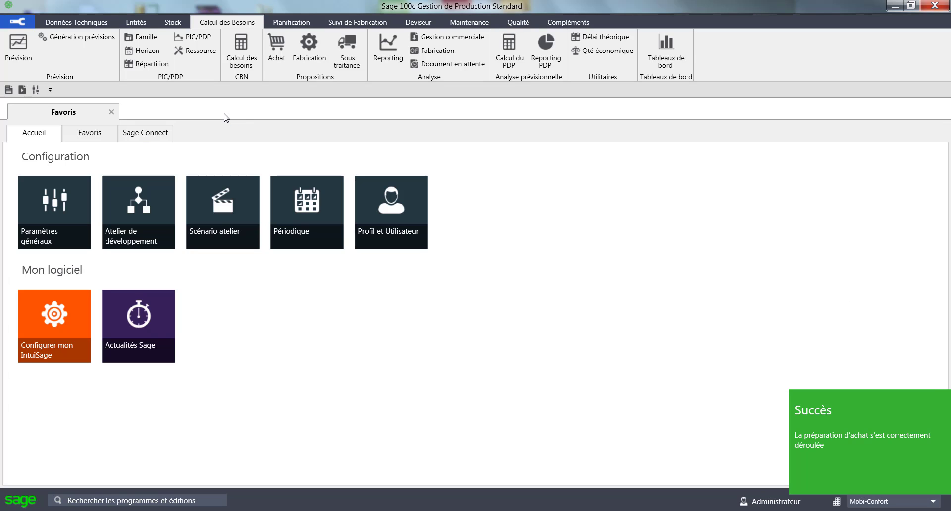